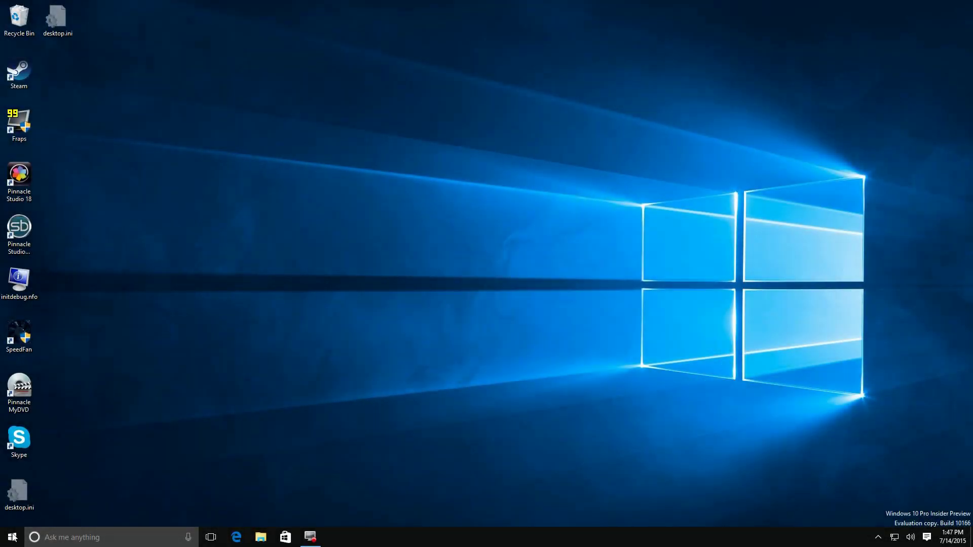
Open the Start menu with the Outlook, Skype, Maps and Photos live tiles
{"action": "left_click", "coordinate": [13, 537]}
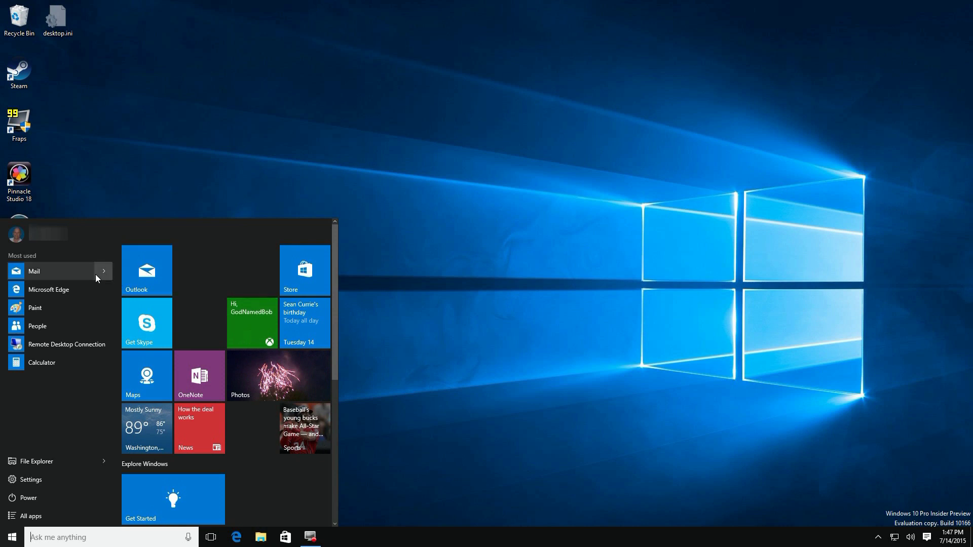
Launch Mail from the Outlook tile, then switch to Bob At OC and back to Outlook
{"action": "left_click", "coordinate": [140, 285]}
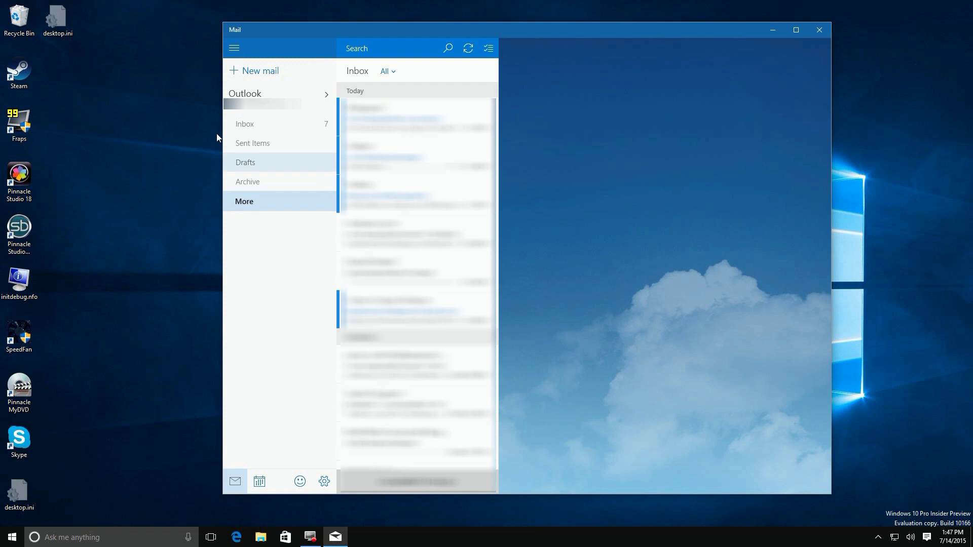
{"action": "left_click", "coordinate": [327, 98]}
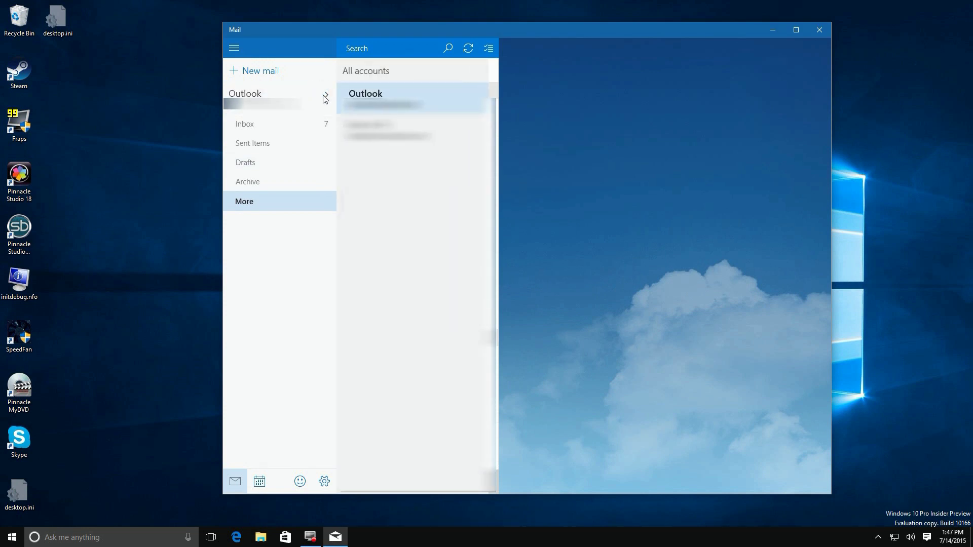
{"action": "left_click", "coordinate": [386, 129]}
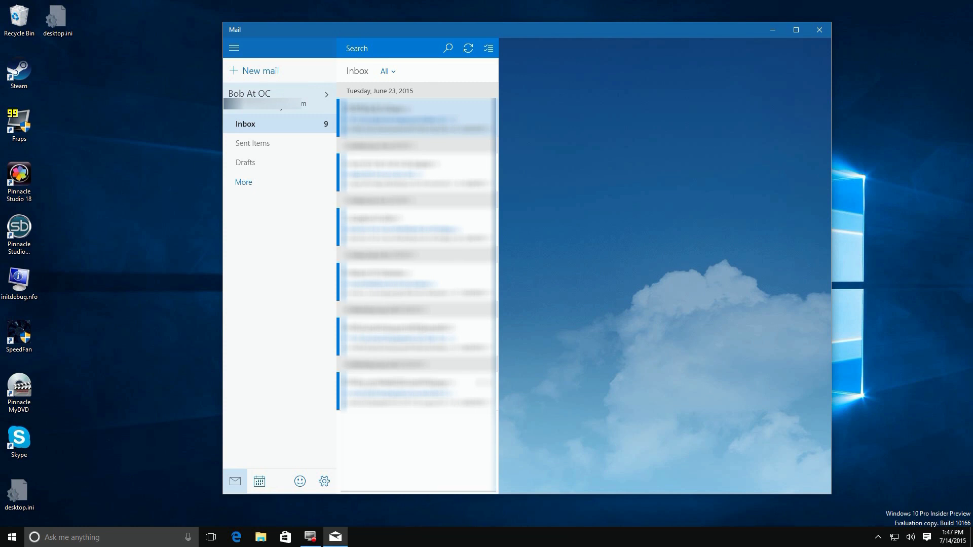
{"action": "left_click", "coordinate": [281, 102]}
{"action": "left_click", "coordinate": [364, 96]}
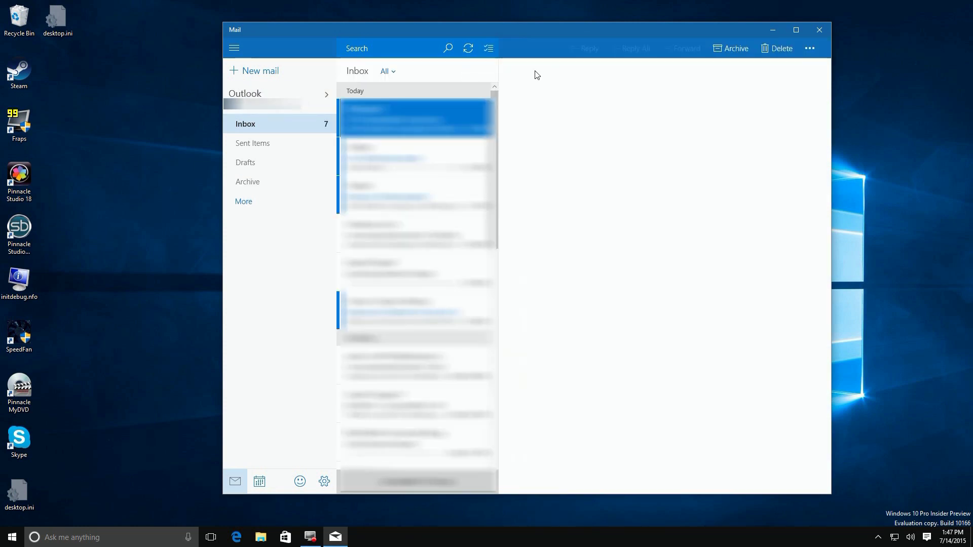
Close Mail and relaunch it from the Outlook Start tile, landing on the Inbox
{"action": "left_click", "coordinate": [819, 30]}
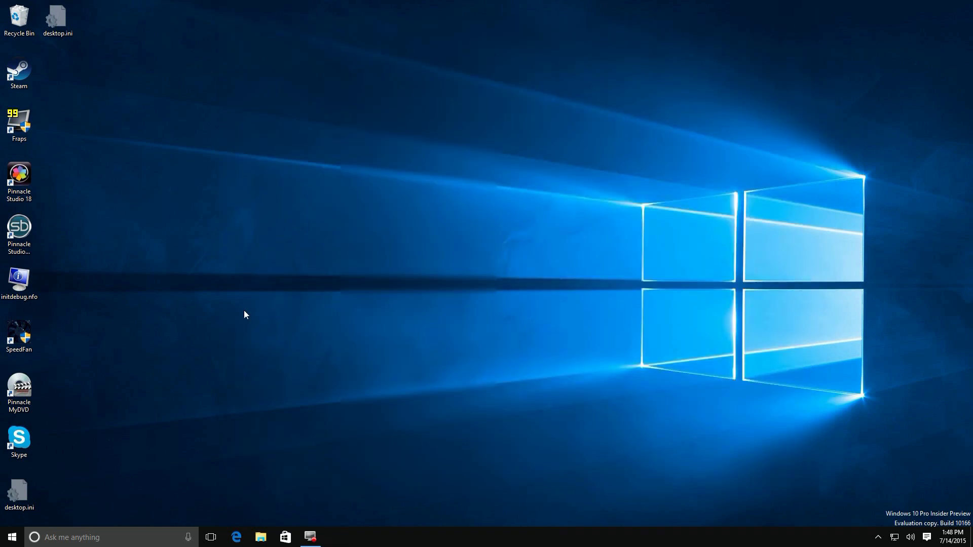
{"action": "left_click", "coordinate": [12, 537]}
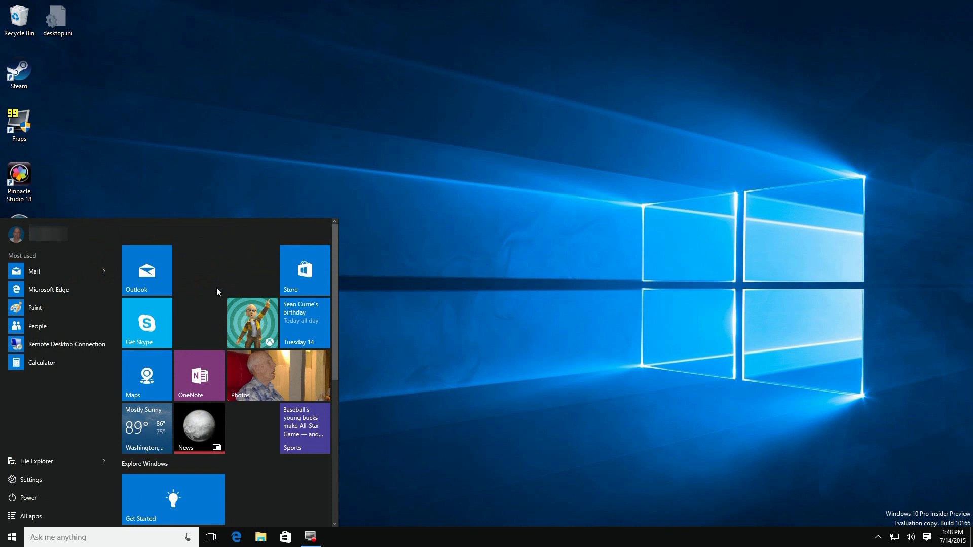
{"action": "left_click", "coordinate": [157, 274]}
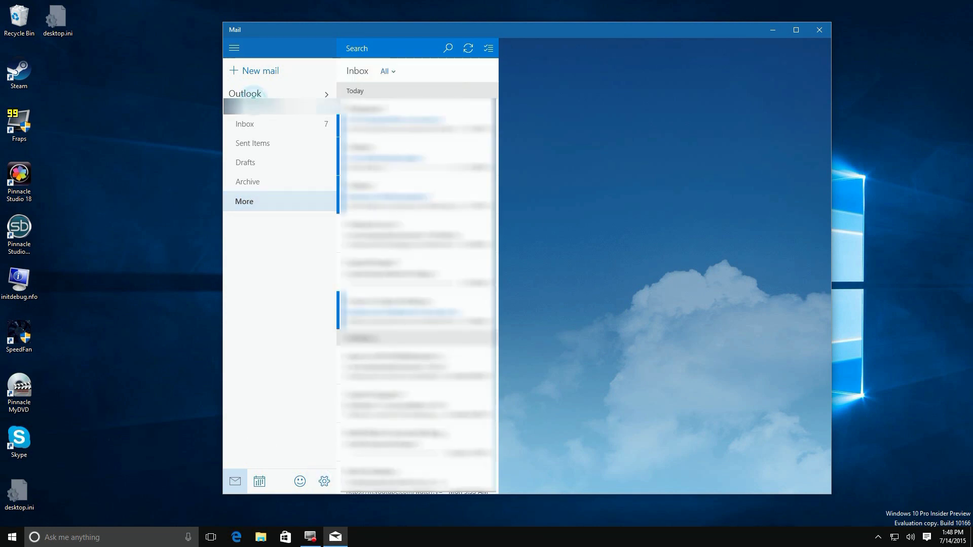
Change the Outlook account name to 'Bob at Outlook' in Account settings and save
{"action": "right_click", "coordinate": [253, 108]}
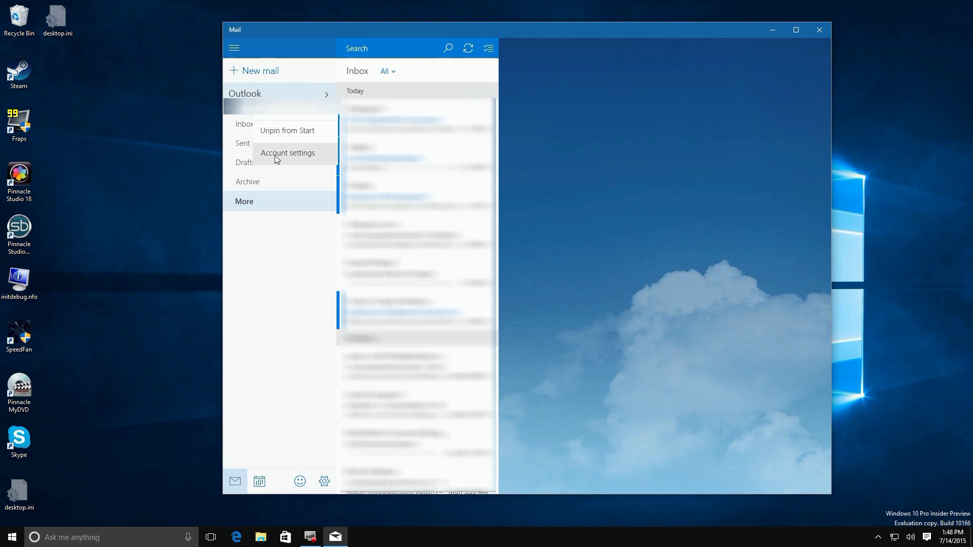
{"action": "left_click", "coordinate": [276, 160]}
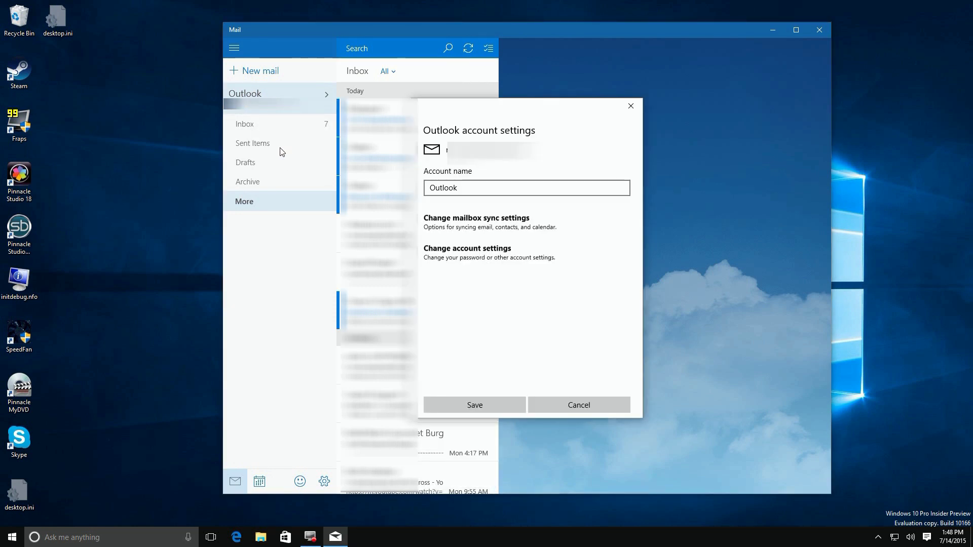
{"action": "double_click", "coordinate": [462, 191]}
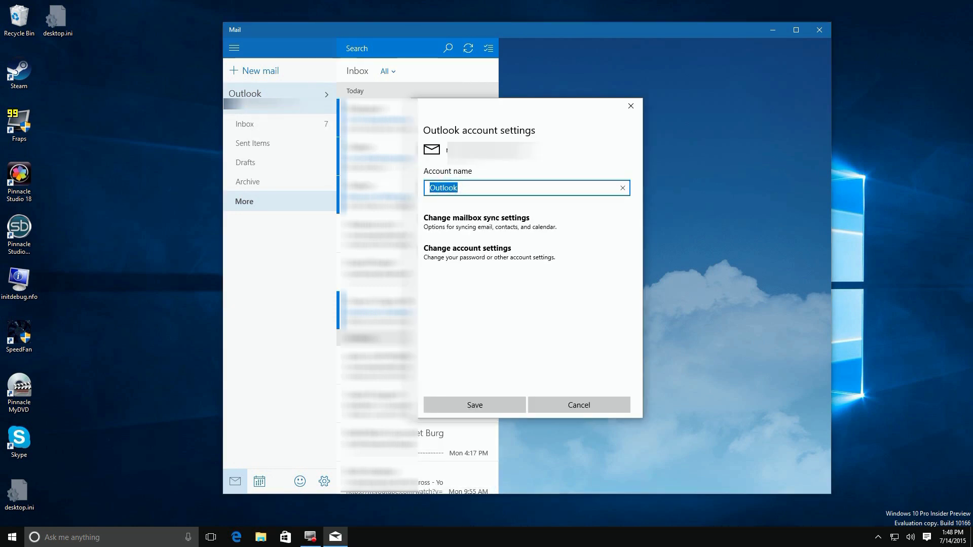
{"action": "type", "text": "Bob at"}
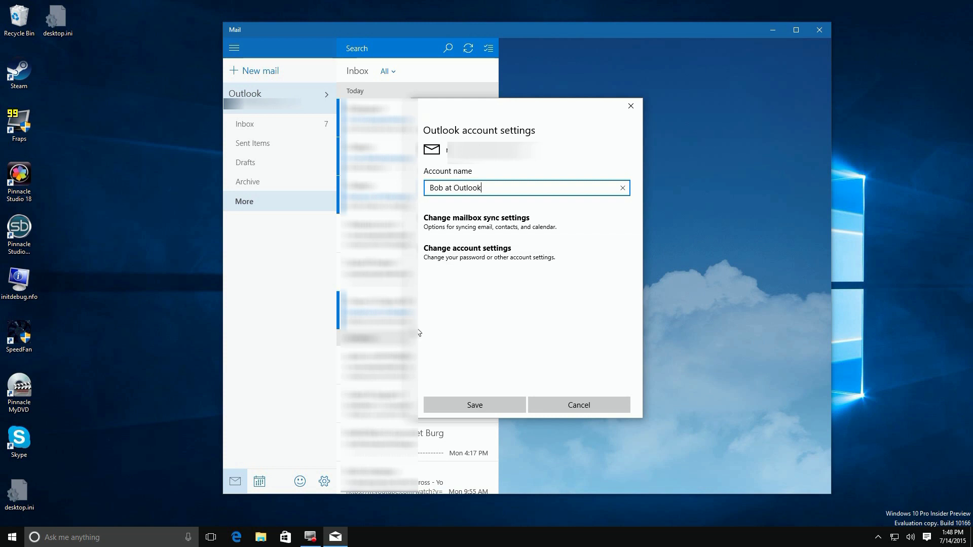
{"action": "left_click", "coordinate": [475, 405]}
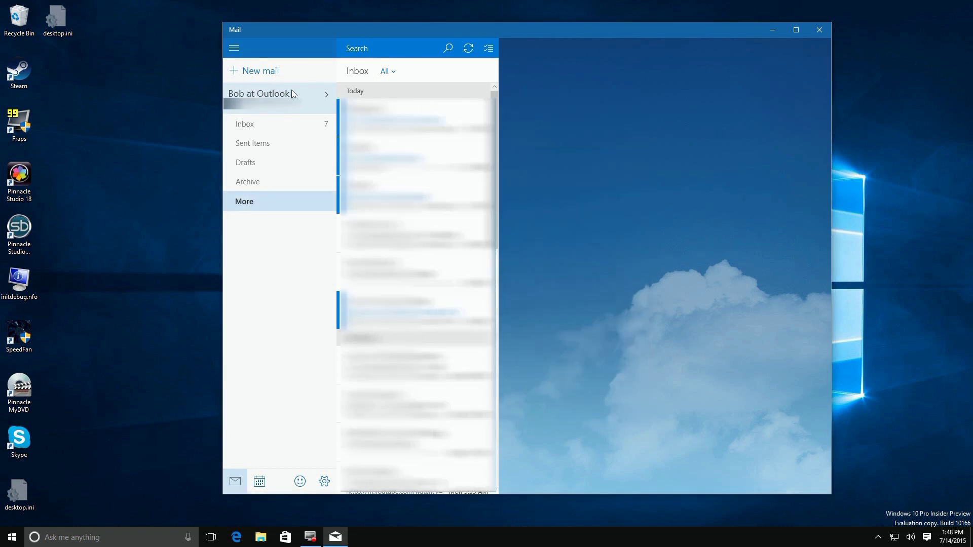
Switch to Bob At OC and re-save its account settings with the name unchanged
{"action": "left_click", "coordinate": [322, 93]}
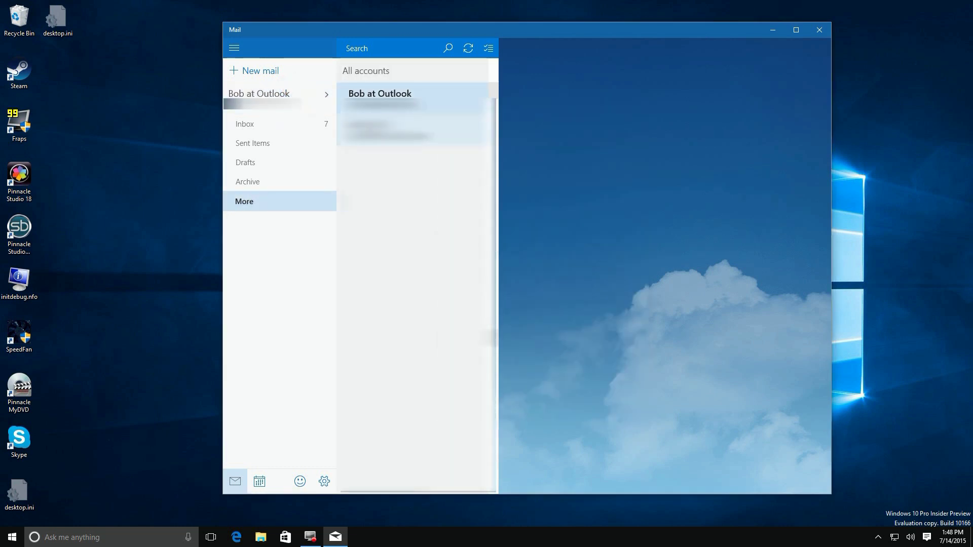
{"action": "left_click", "coordinate": [370, 129]}
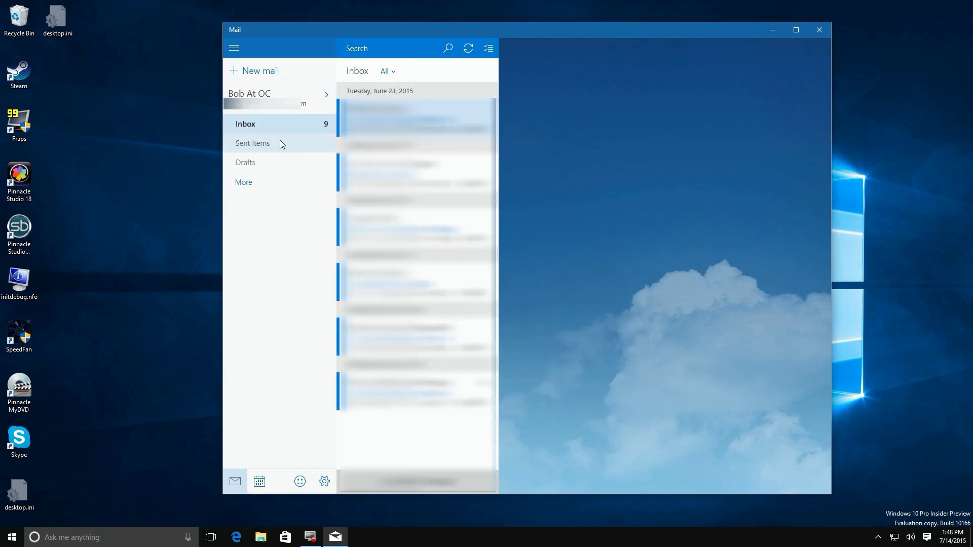
{"action": "right_click", "coordinate": [261, 102]}
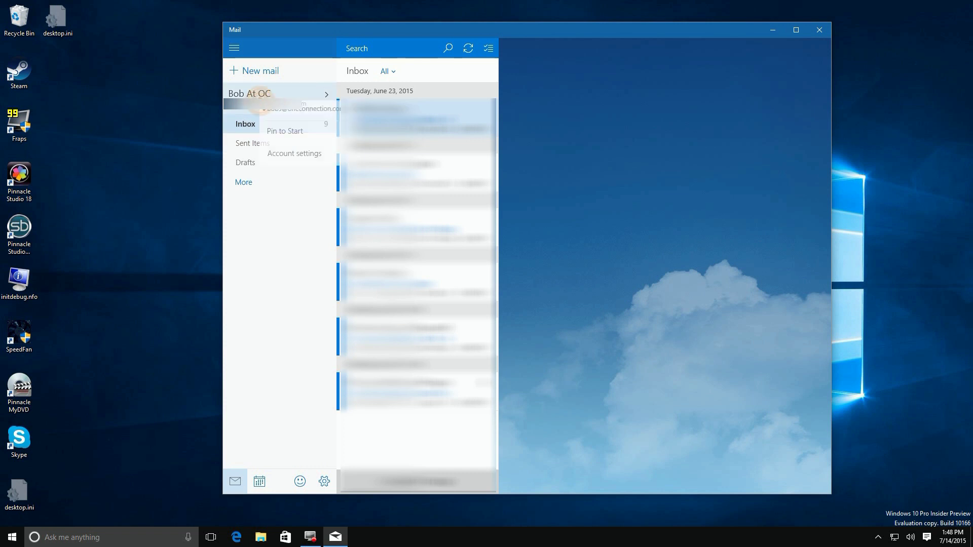
{"action": "left_click", "coordinate": [285, 154]}
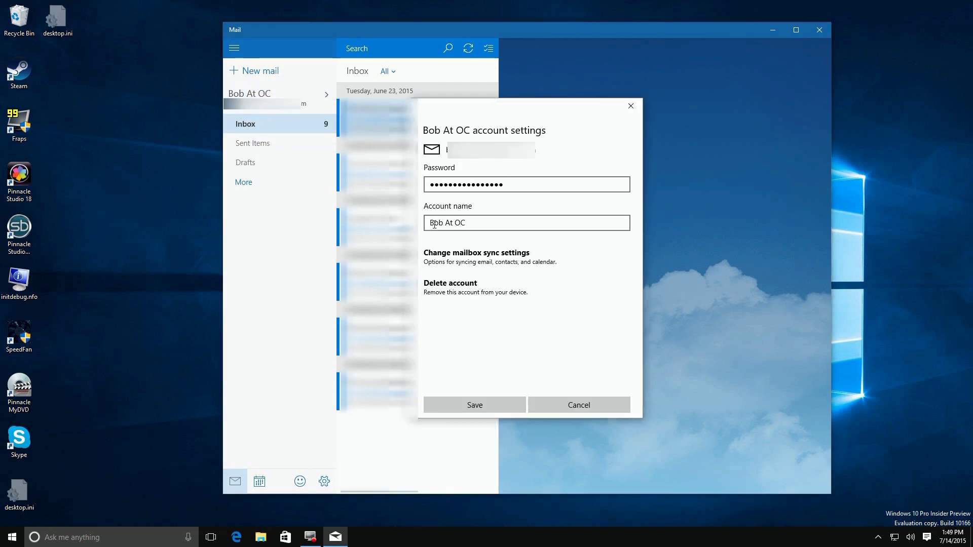
{"action": "left_click", "coordinate": [434, 224]}
{"action": "left_click_drag", "start_coordinate": [471, 220], "coordinate": [427, 226]}
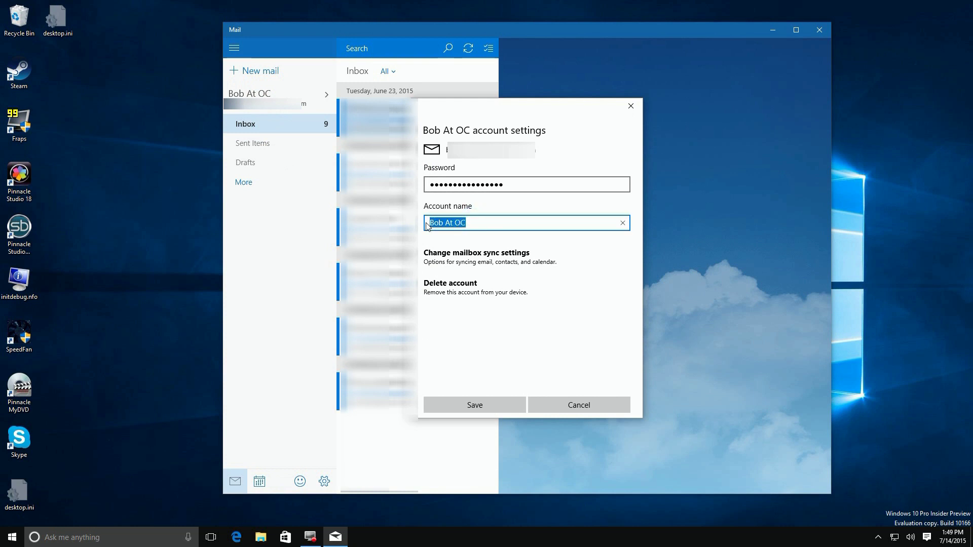
{"action": "left_click", "coordinate": [477, 225]}
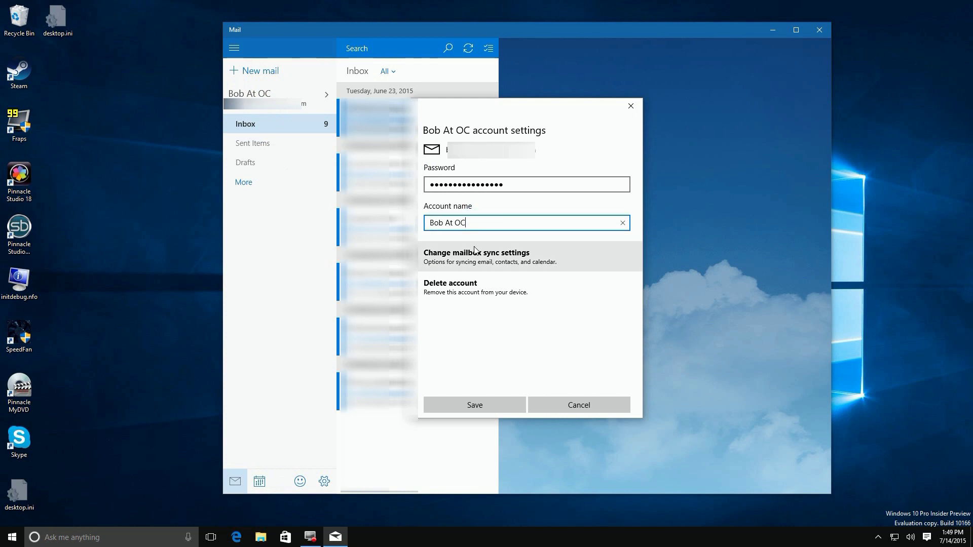
{"action": "left_click", "coordinate": [479, 407]}
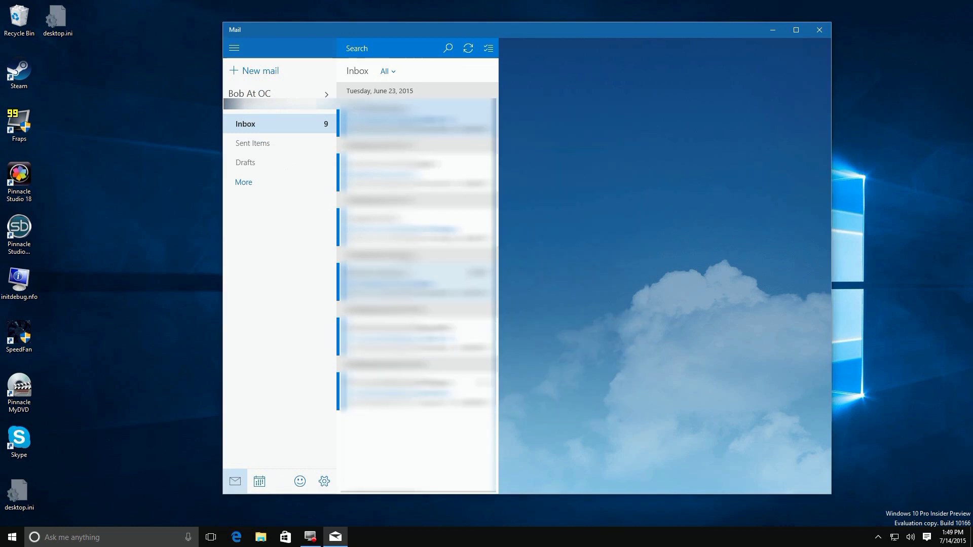
Pin the Bob At OC account to Start and switch to Bob at Outlook
{"action": "right_click", "coordinate": [268, 96]}
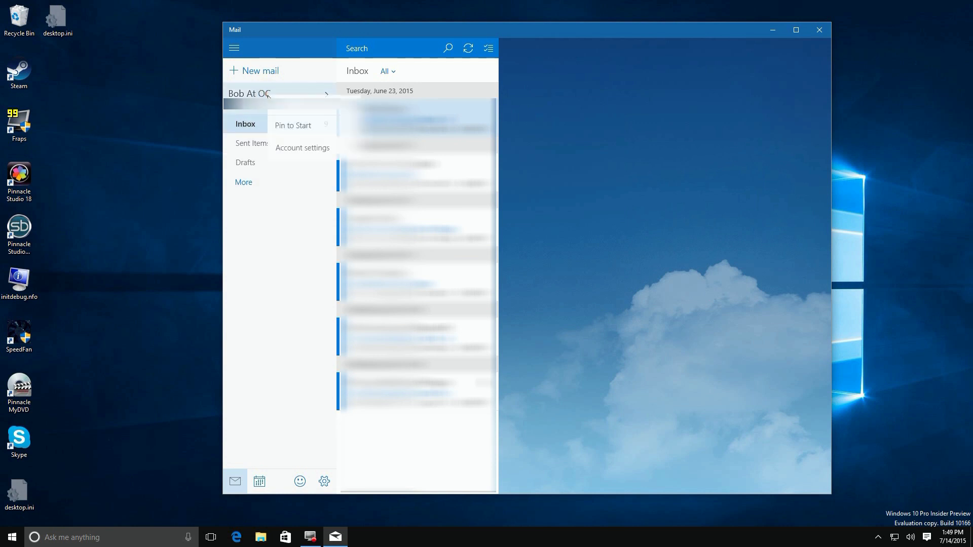
{"action": "left_click", "coordinate": [284, 126]}
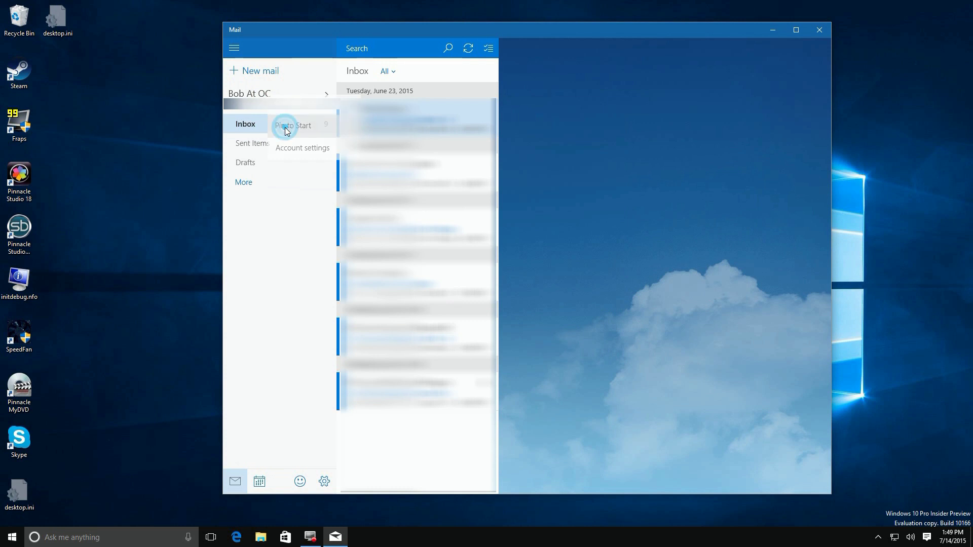
{"action": "left_click", "coordinate": [316, 97]}
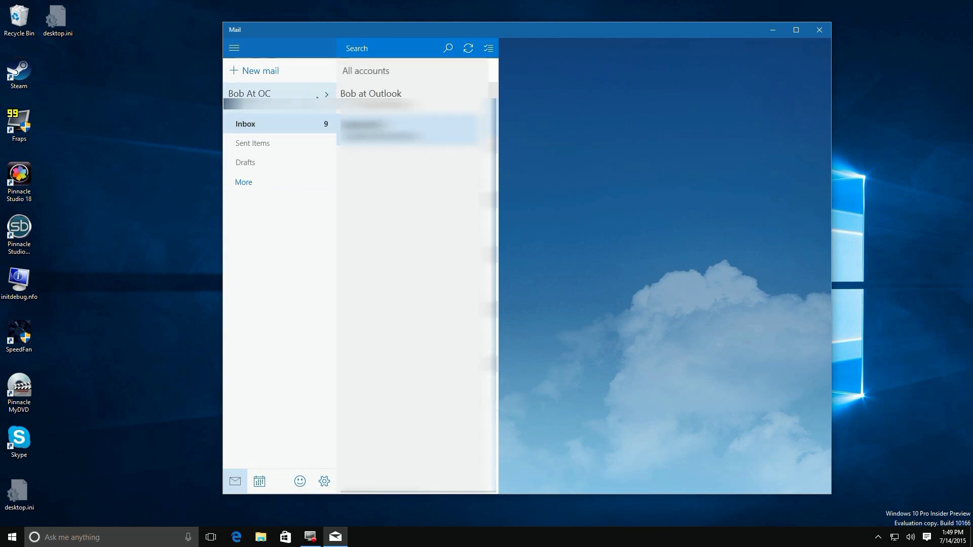
{"action": "left_click", "coordinate": [358, 93]}
Dismiss the Bob at Outlook account options and close Mail
{"action": "right_click", "coordinate": [273, 95]}
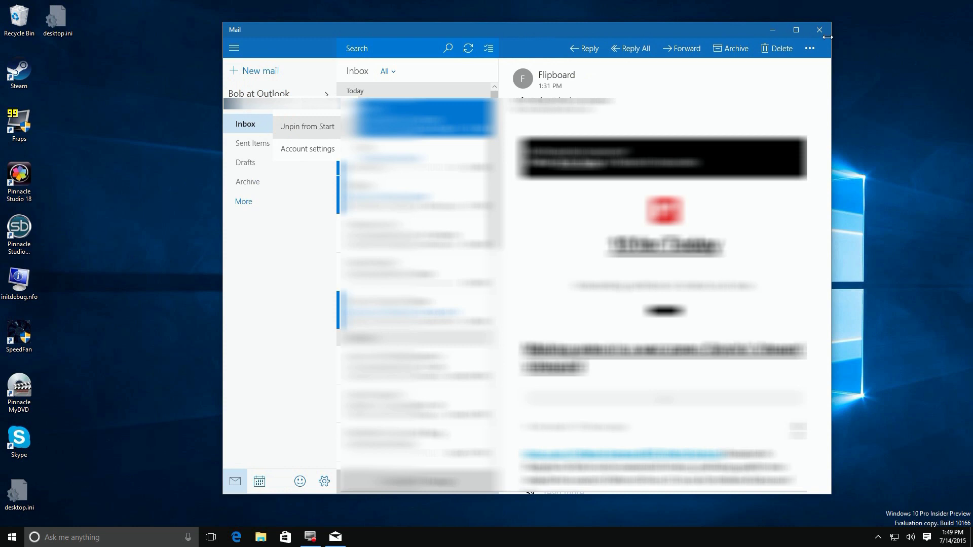
{"action": "left_click", "coordinate": [596, 5]}
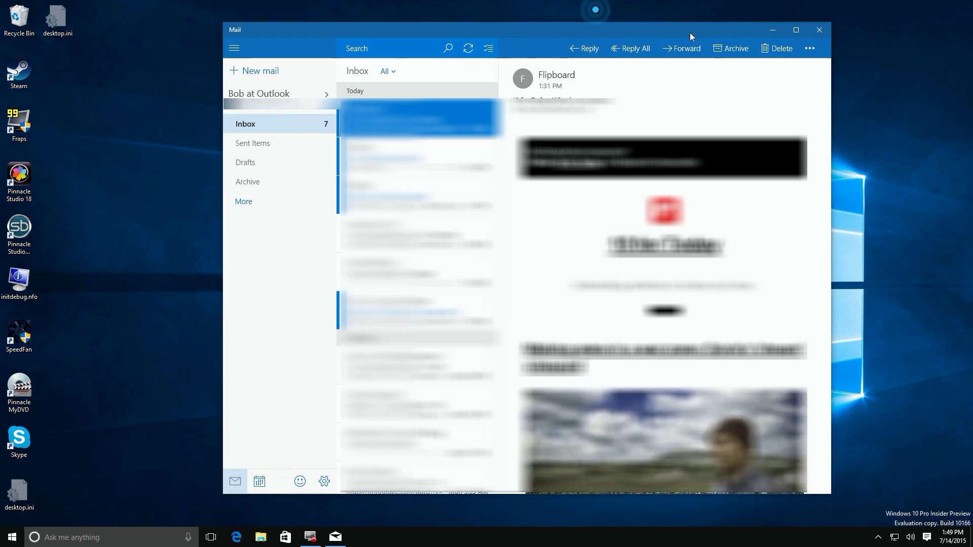
{"action": "left_click", "coordinate": [819, 30]}
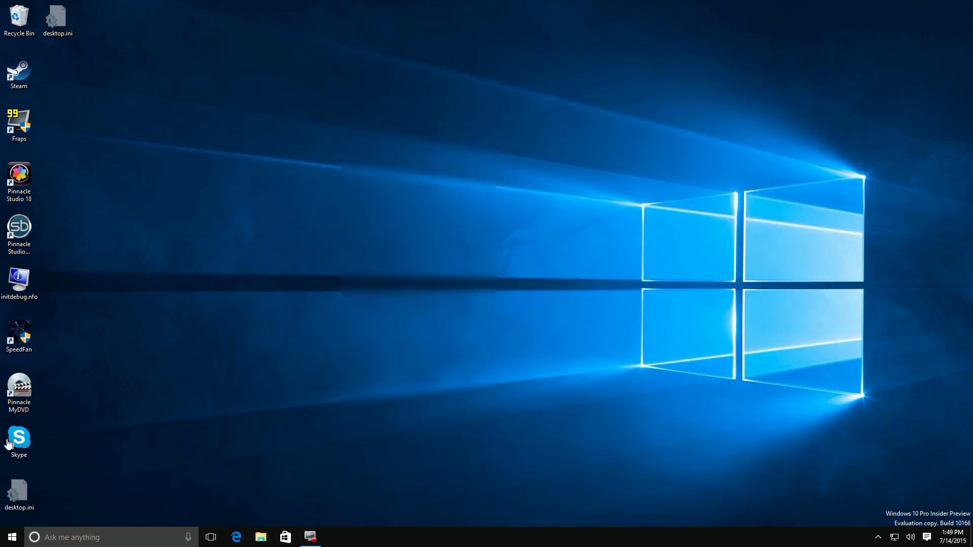
Unpin the old Outlook mail tile from the Start menu
{"action": "left_click", "coordinate": [13, 537]}
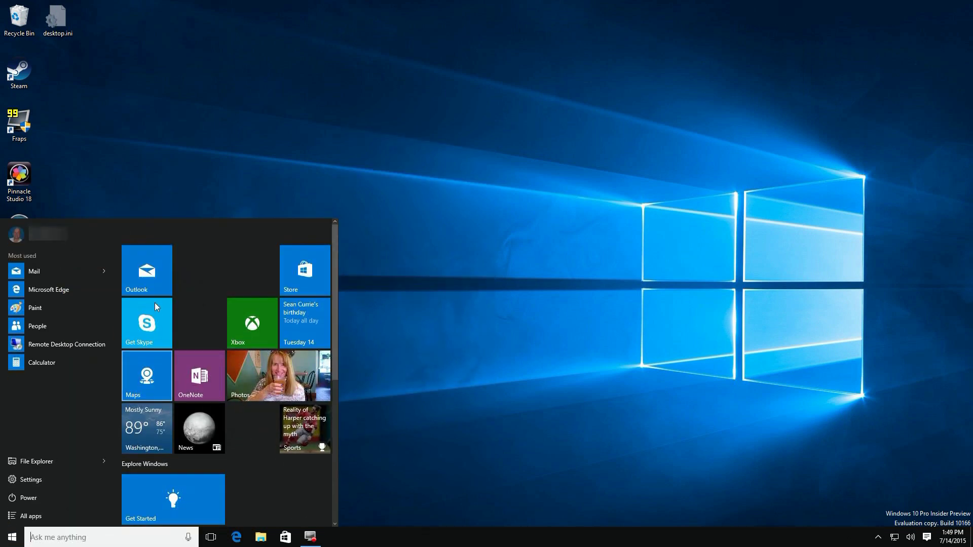
{"action": "left_click", "coordinate": [157, 278]}
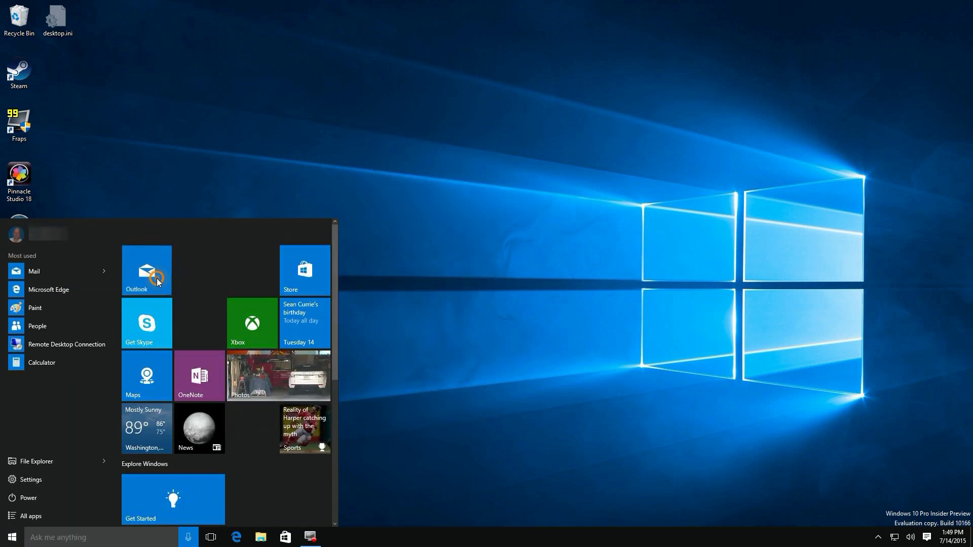
{"action": "right_click", "coordinate": [157, 278]}
{"action": "left_click", "coordinate": [160, 288]}
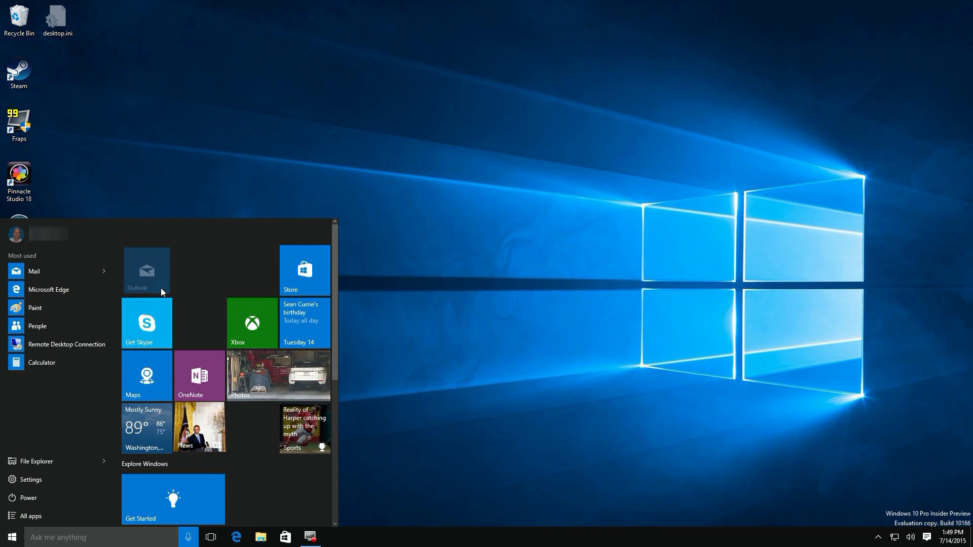
{"action": "mouse_move", "coordinate": [211, 236]}
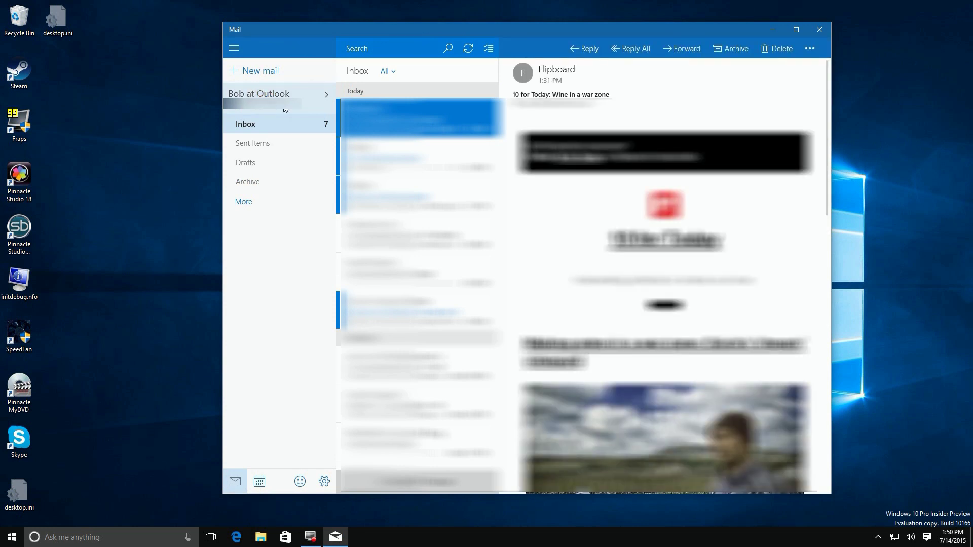
Pin the Bob at Outlook account to Start and close Mail
{"action": "right_click", "coordinate": [283, 101]}
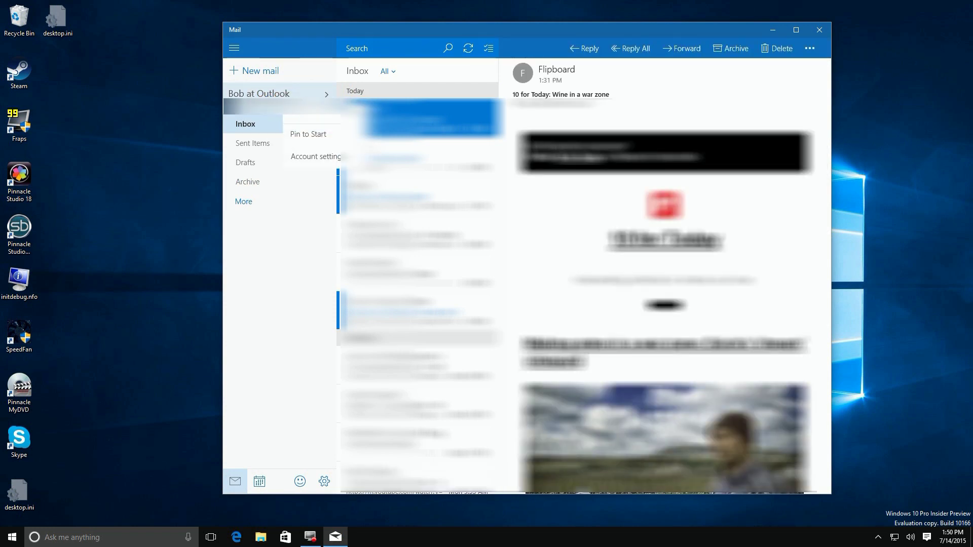
{"action": "left_click", "coordinate": [304, 136]}
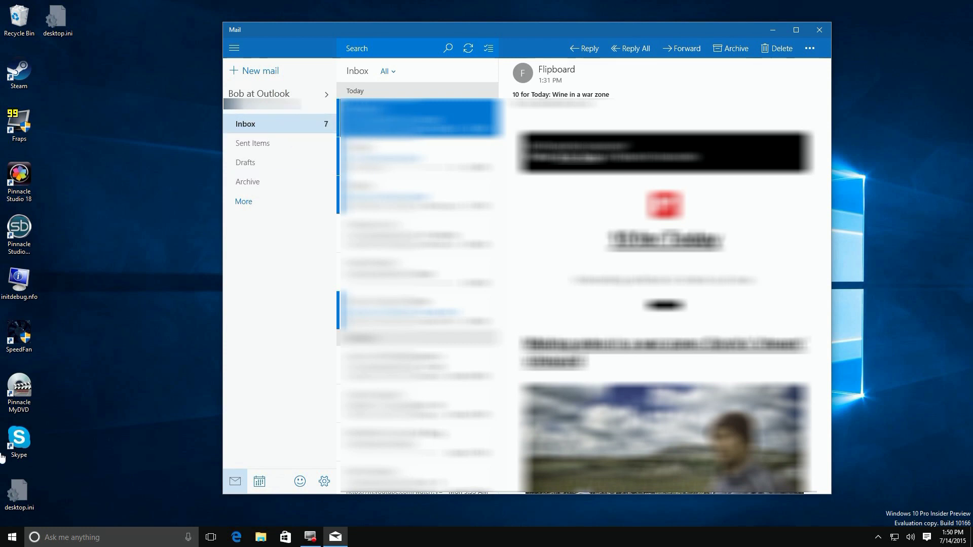
{"action": "left_click", "coordinate": [13, 537]}
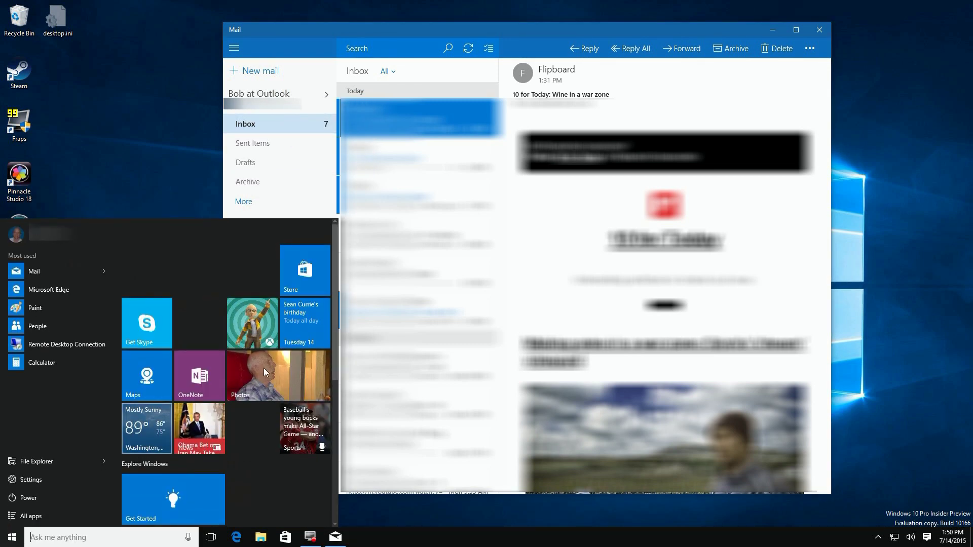
{"action": "left_click", "coordinate": [816, 30]}
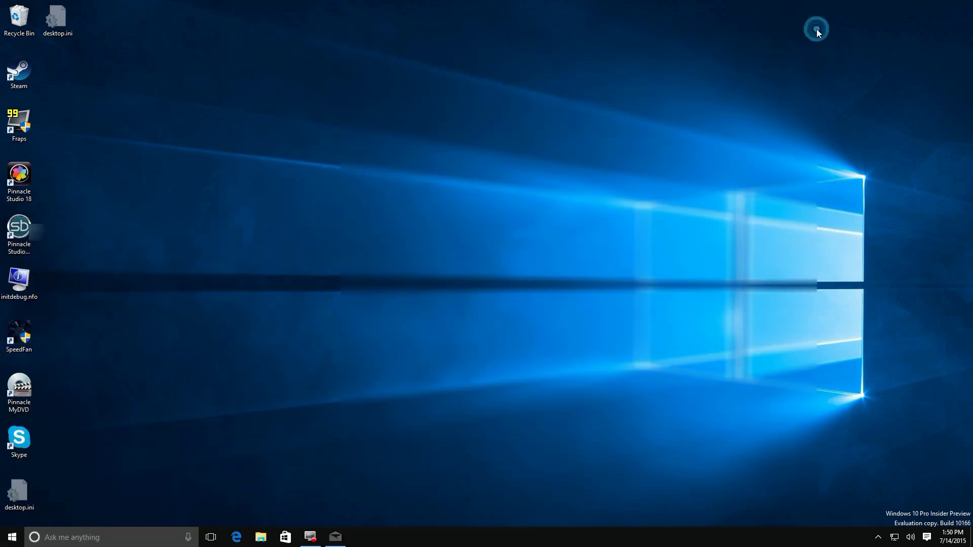
Drag the Bob At OC and Bob at Outlook tiles into a new group near Store
{"action": "left_click", "coordinate": [12, 537]}
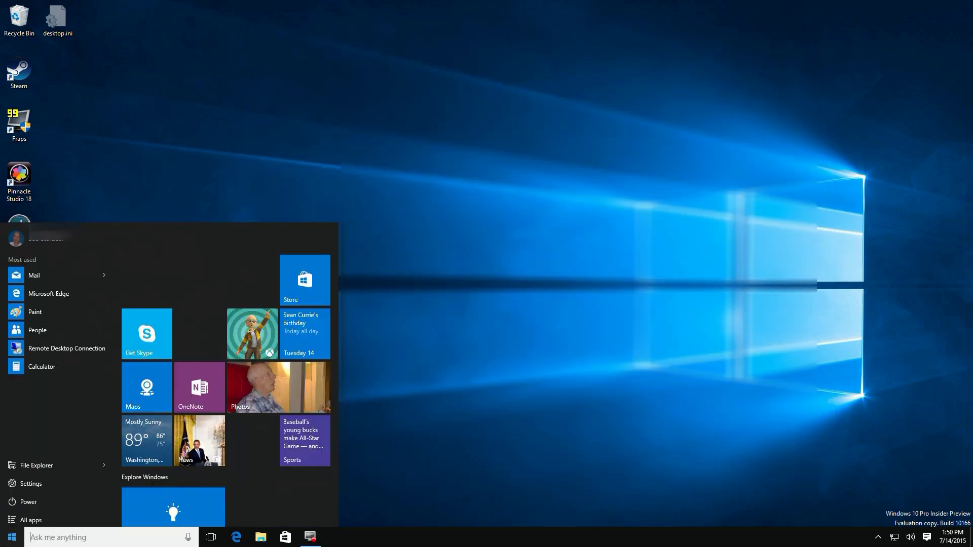
{"action": "scroll", "coordinate": [237, 454], "scroll_direction": "down", "scroll_amount": 5}
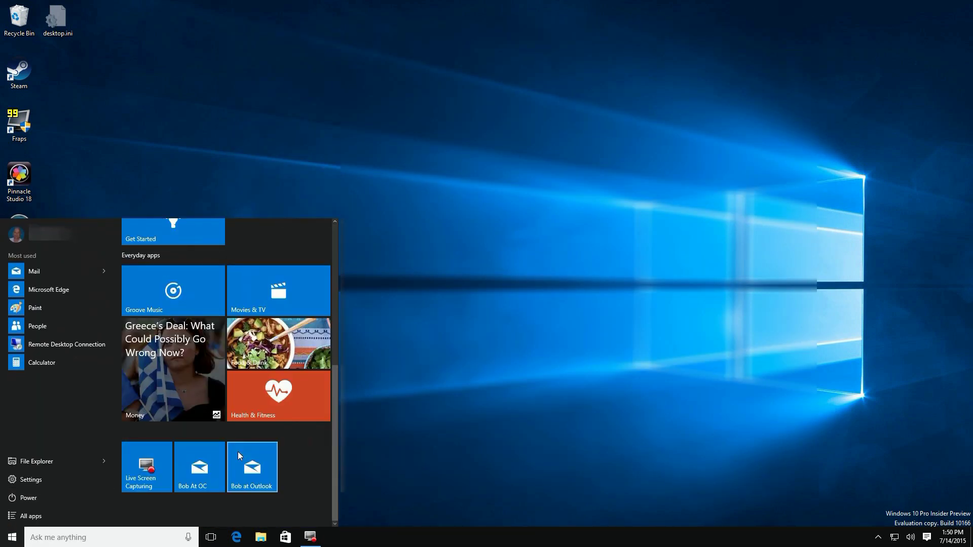
{"action": "left_click", "coordinate": [206, 482]}
{"action": "left_click_drag", "start_coordinate": [206, 461], "coordinate": [206, 265]}
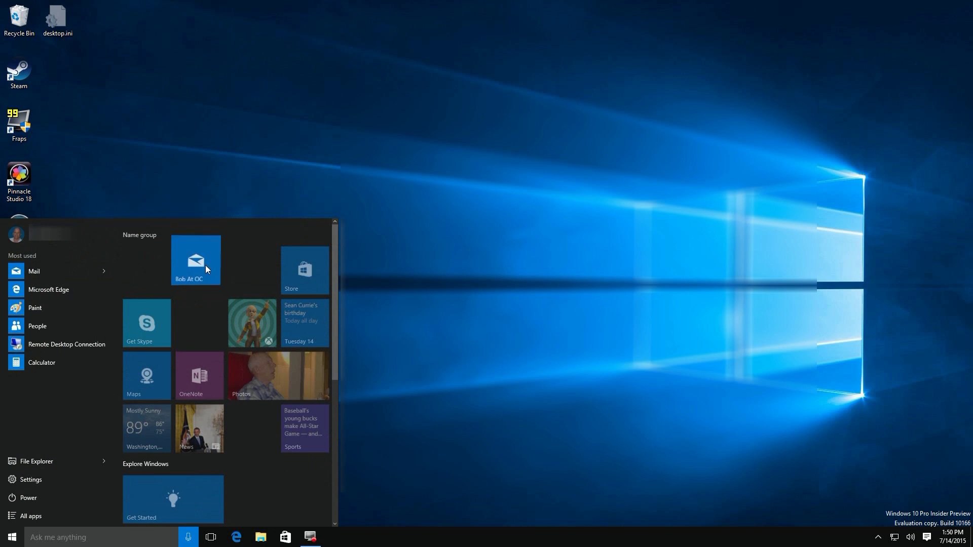
{"action": "scroll", "coordinate": [216, 305], "scroll_direction": "down", "scroll_amount": 3}
{"action": "scroll", "coordinate": [216, 305], "scroll_direction": "down", "scroll_amount": 3}
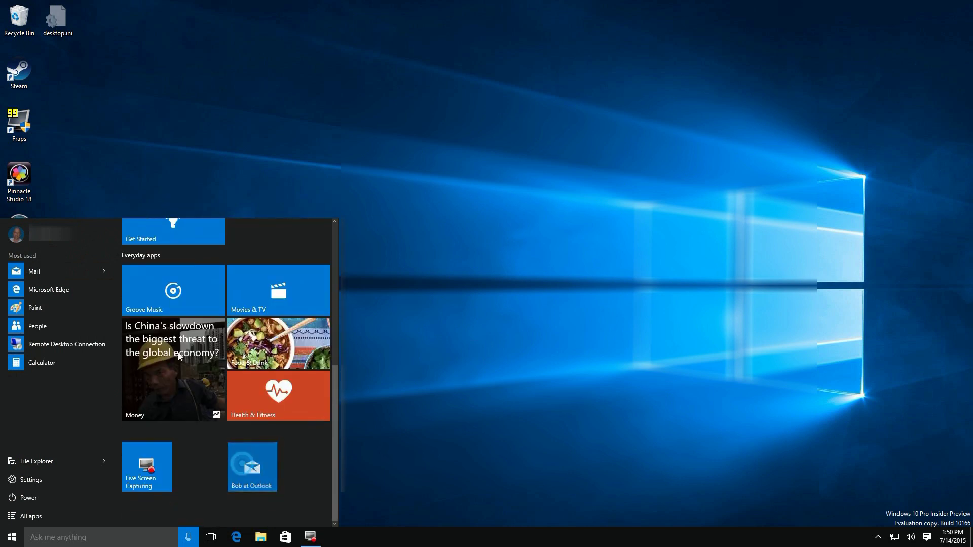
{"action": "left_click_drag", "start_coordinate": [252, 465], "coordinate": [227, 239]}
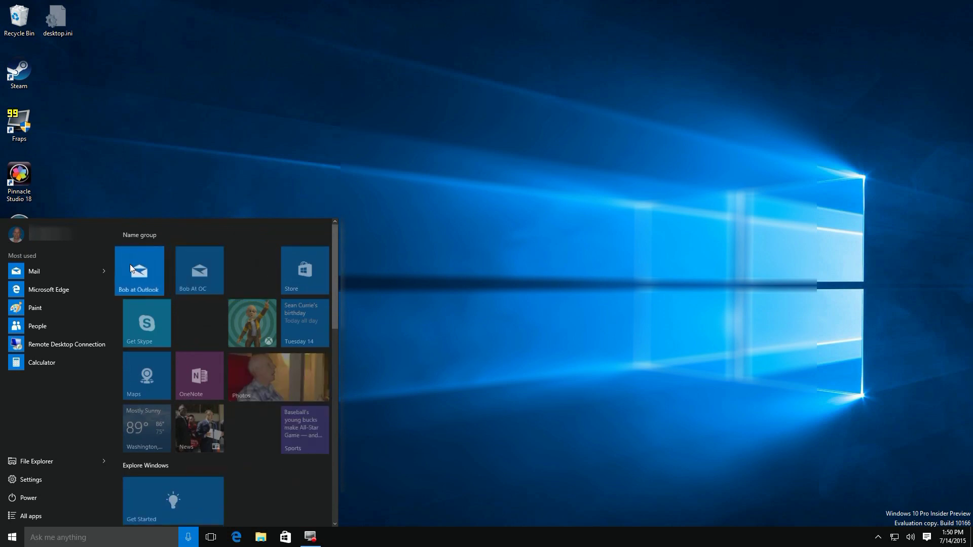